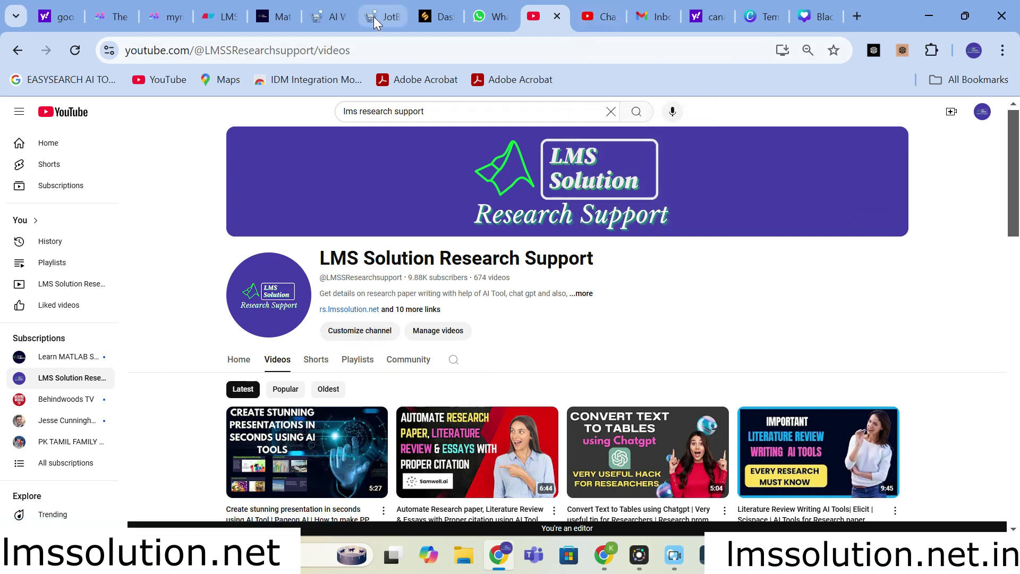
Switch to the JotBot website, look over its home page and go to the JotBot app dashboard.
click(329, 17)
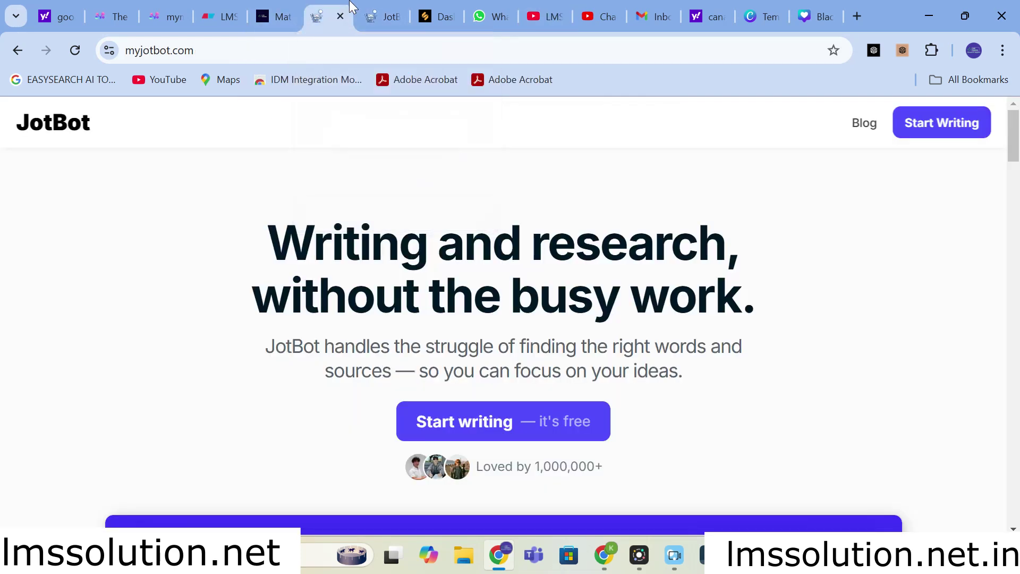
scroll(360, 185, down, 2)
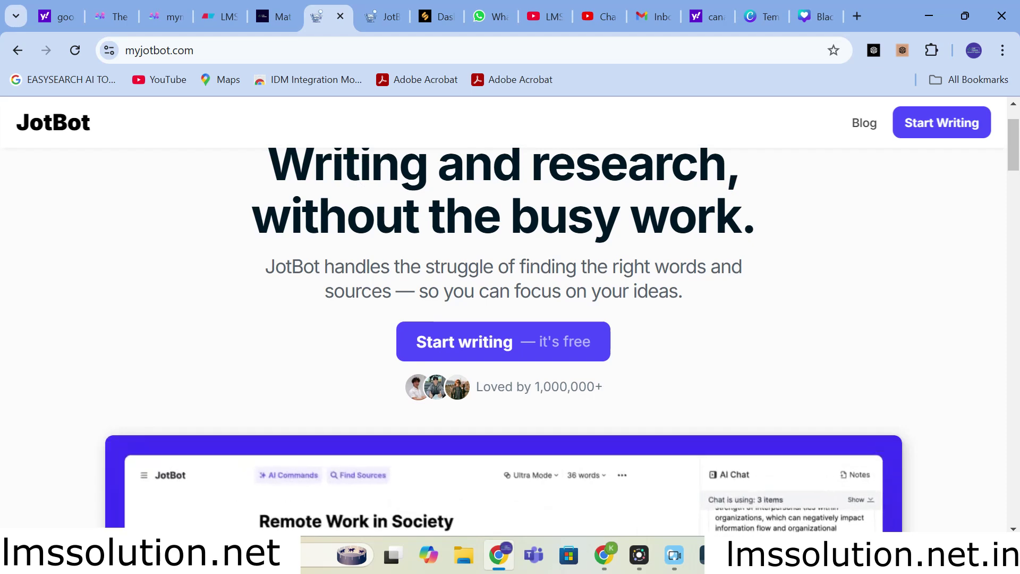
click(385, 17)
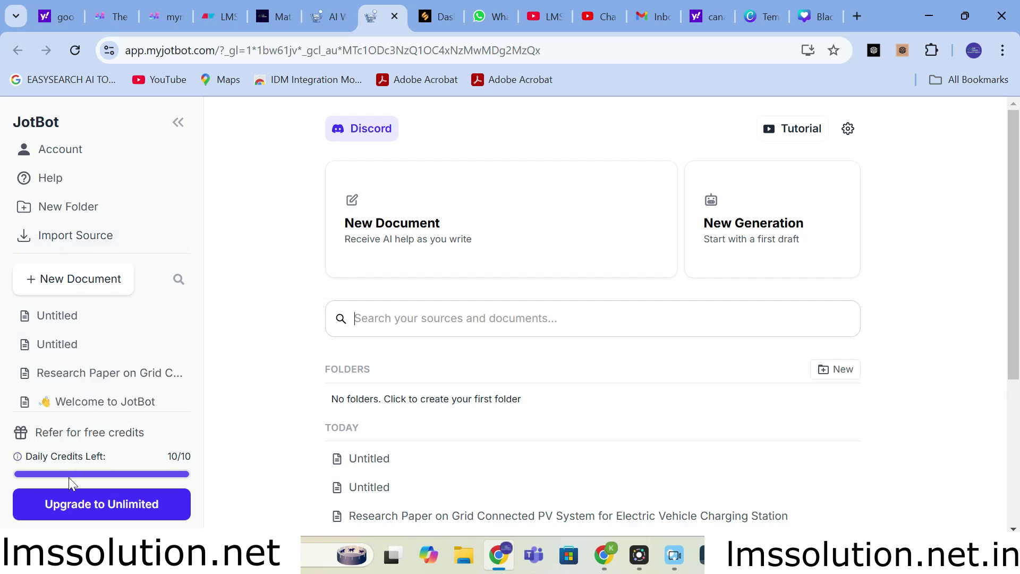
mouse_move(89, 466)
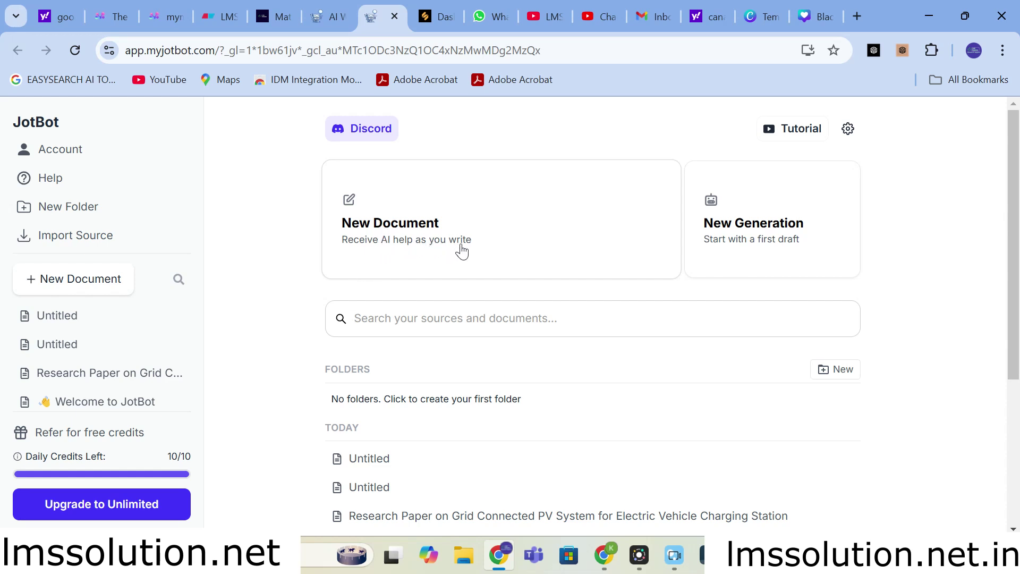
Create a new document titled "Machine learning algorithms & its applications" and accept the suggested opening sentence.
click(372, 225)
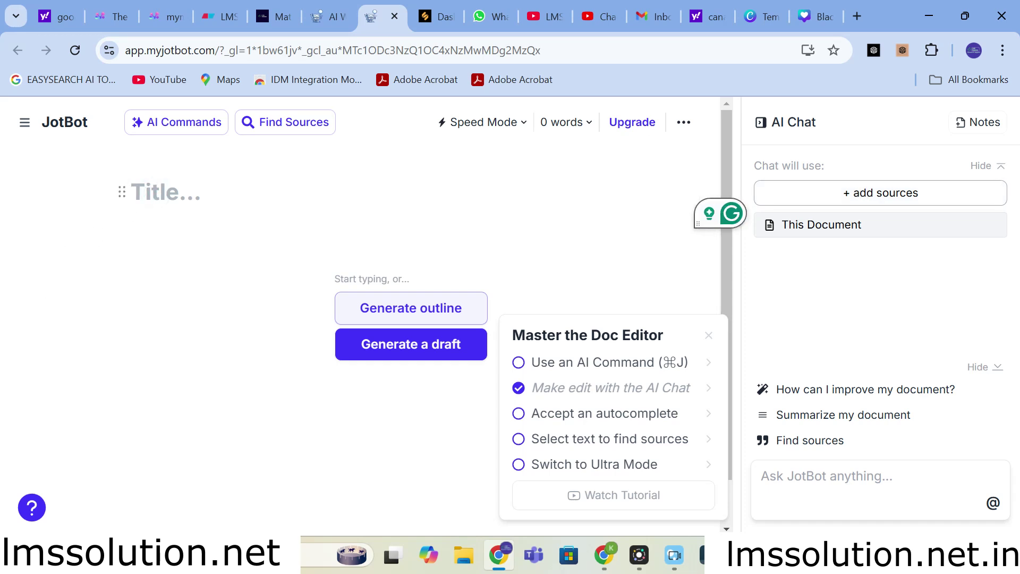
text(machine learning algorithms & its applications)
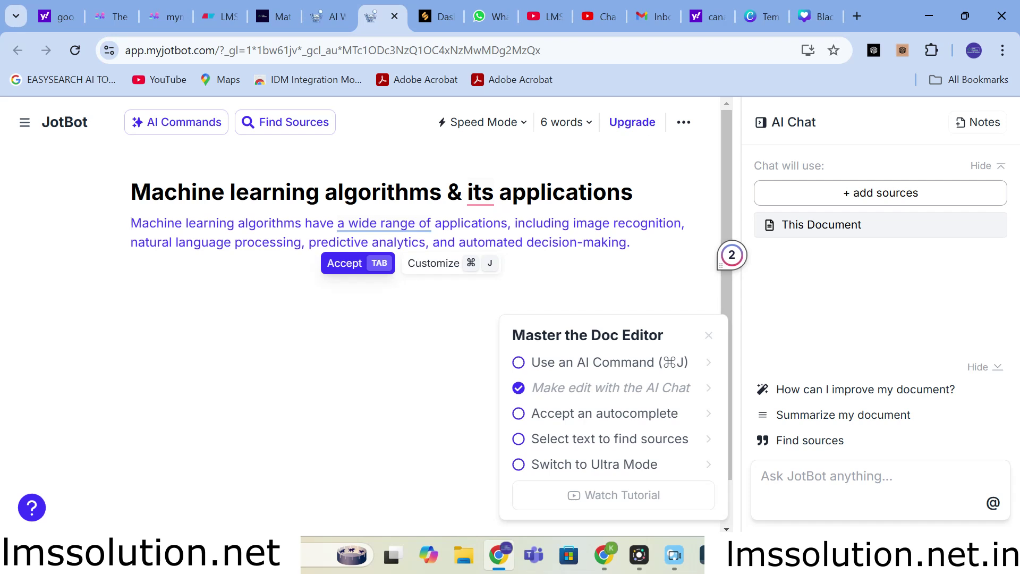
key(Tab)
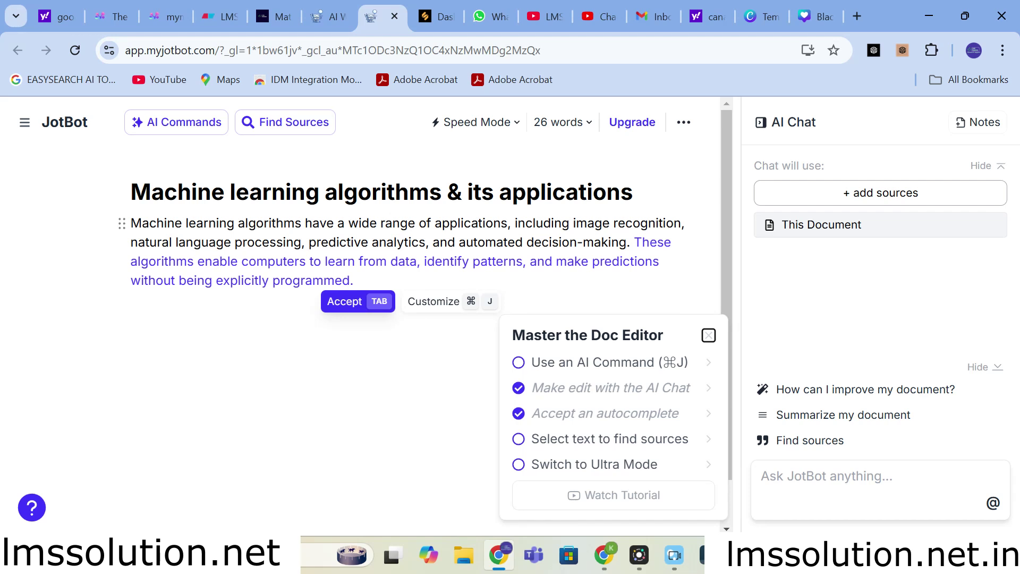
key(Tab)
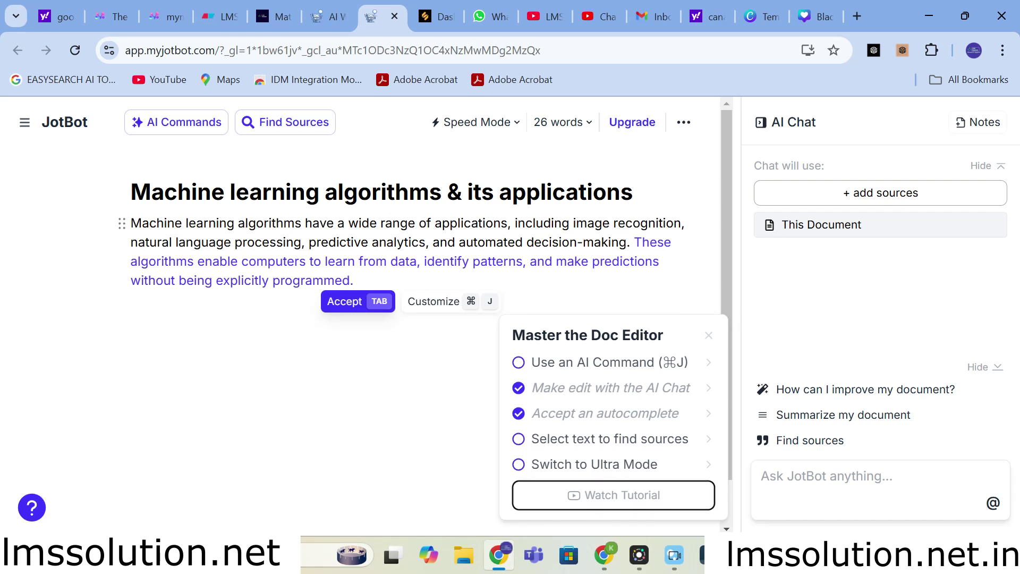
Have the AI write an introduction below the opening sentence and keep the generated text.
key(ctrl+j)
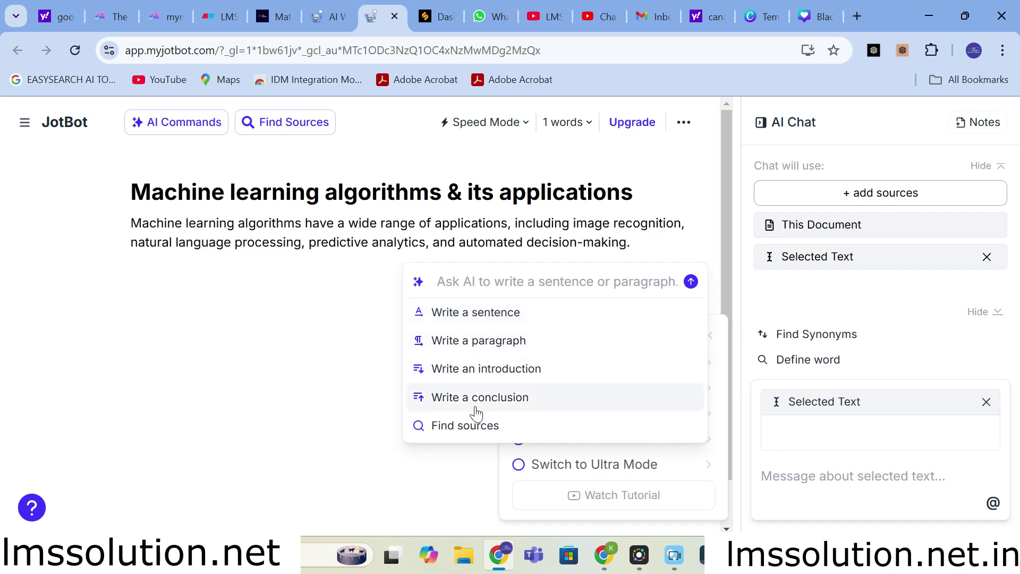
click(482, 375)
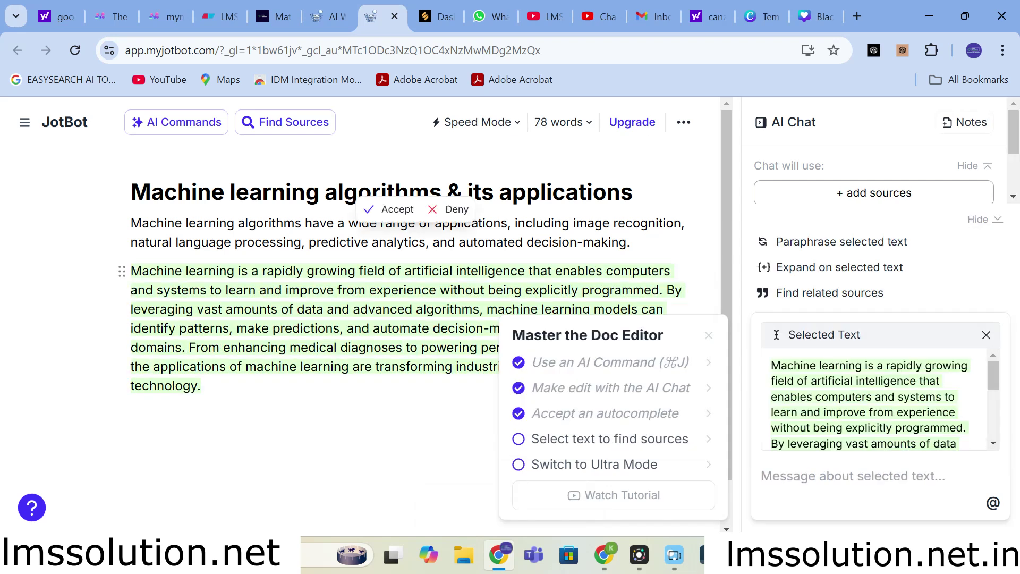
scroll(372, 298, down, 1)
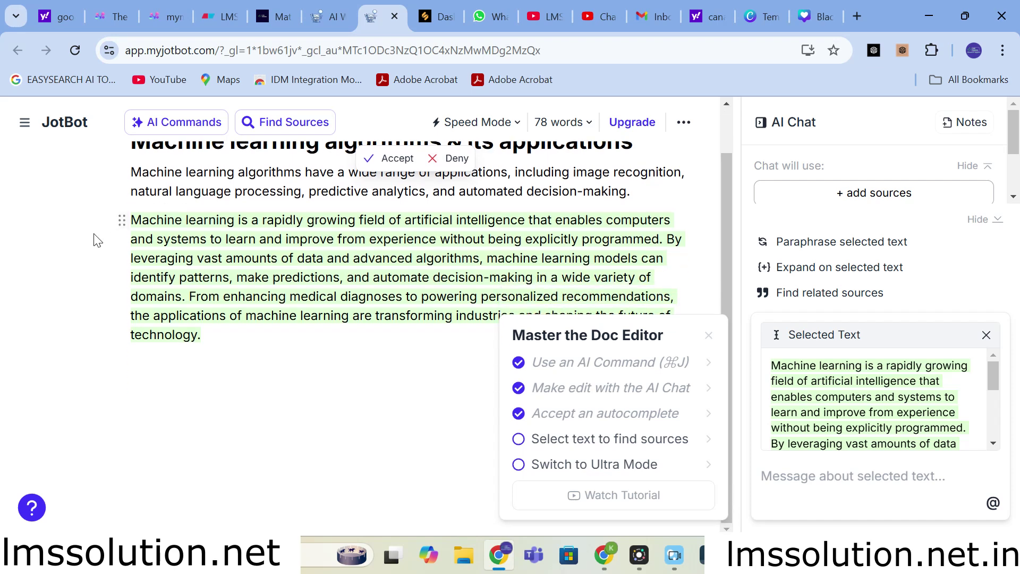
scroll(372, 297, up, 1)
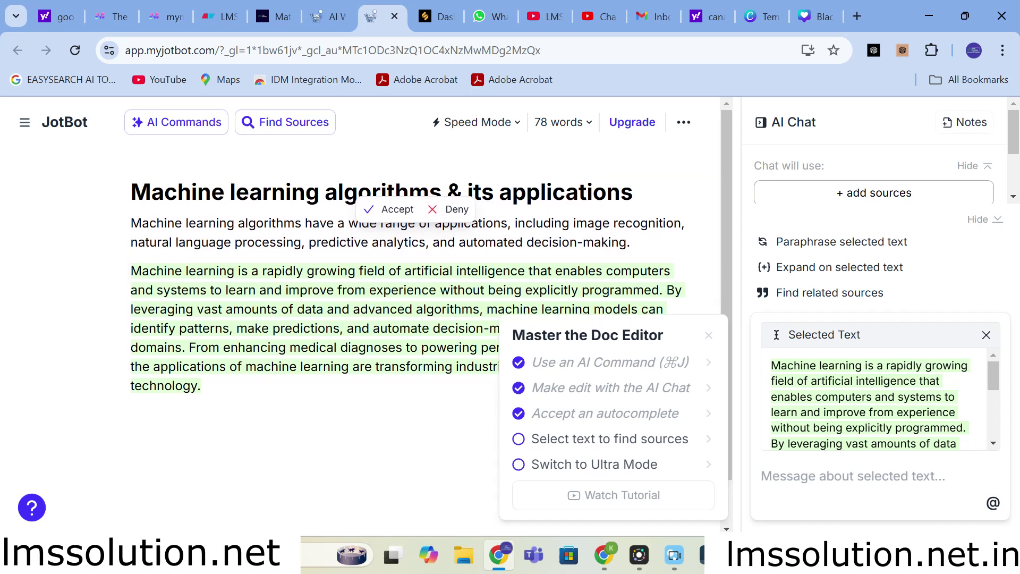
click(638, 242)
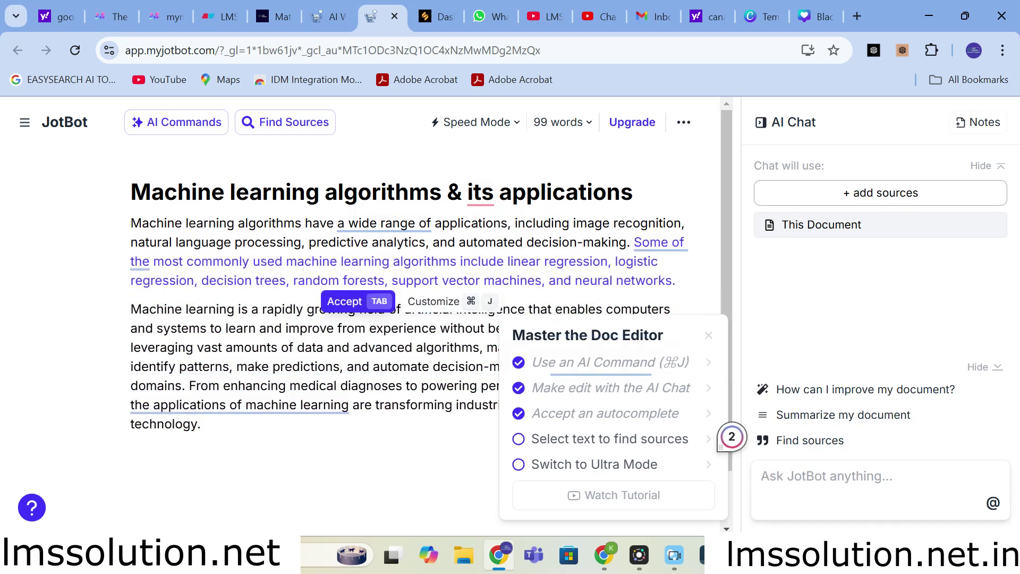
click(686, 282)
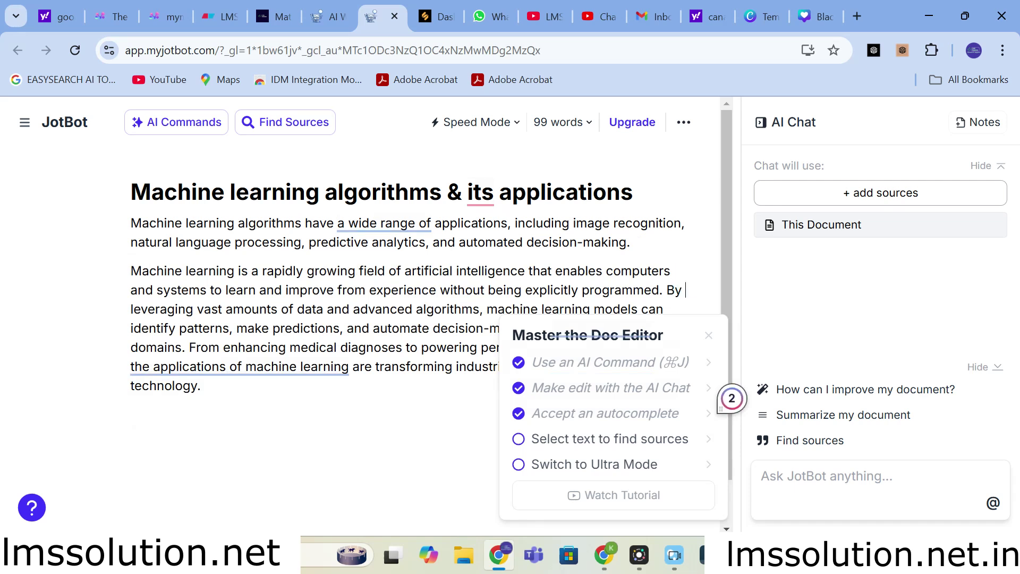
Generate and accept an AI paragraph after the introduction, and accept the autocomplete "Some key applications of machine learning include:" at the introduction's end.
click(204, 390)
click(562, 367)
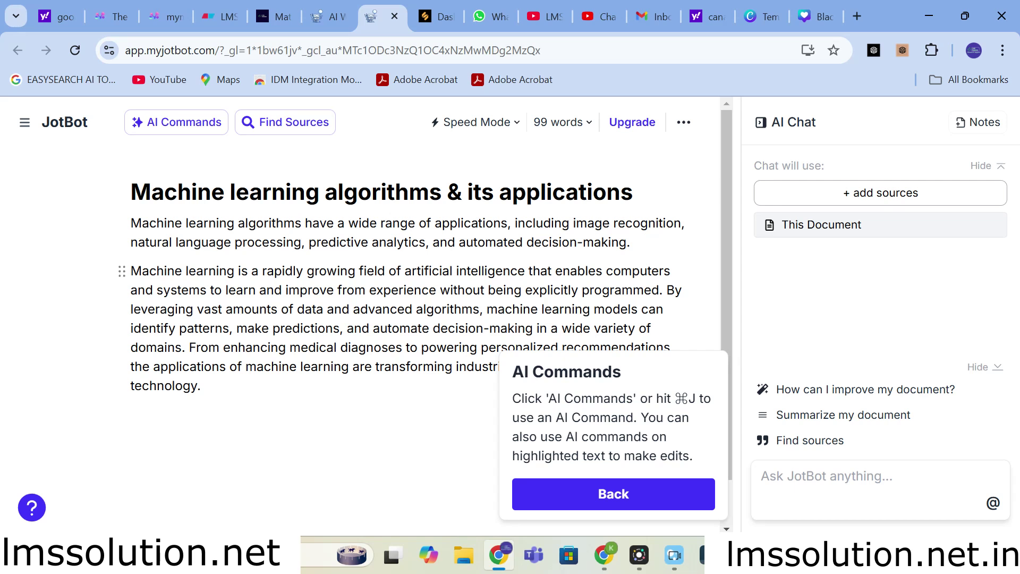
click(416, 449)
click(570, 510)
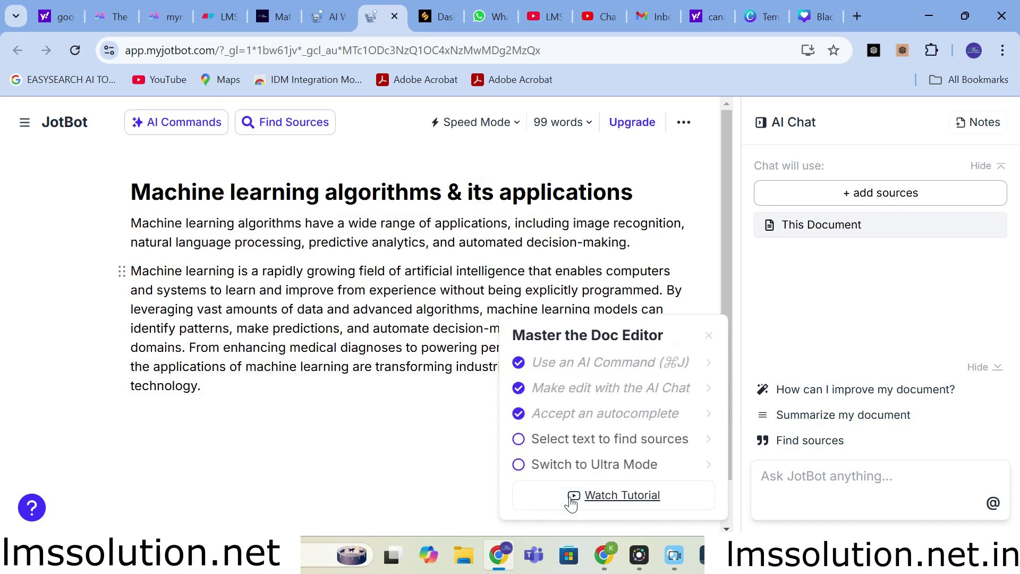
click(571, 497)
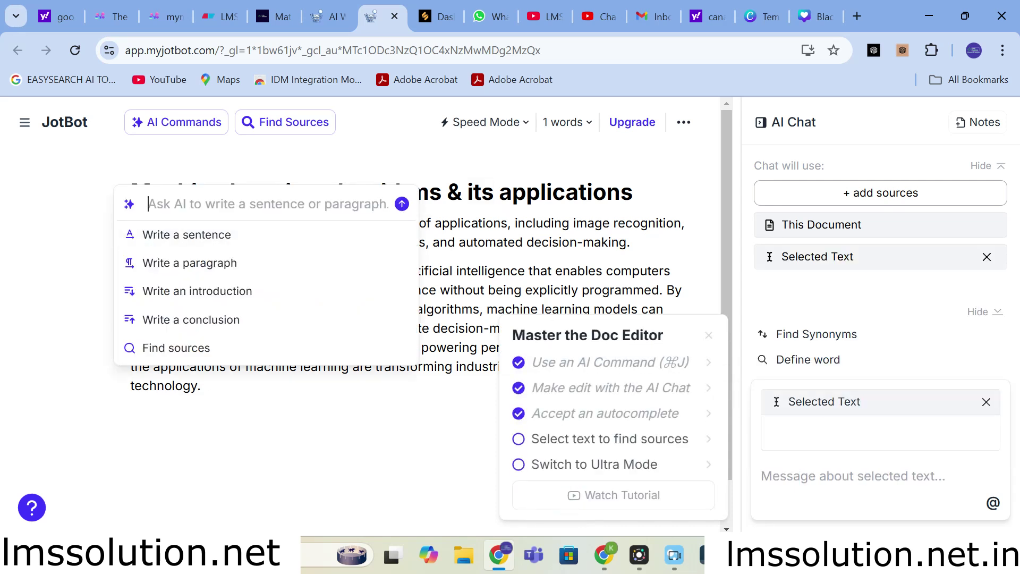
click(197, 262)
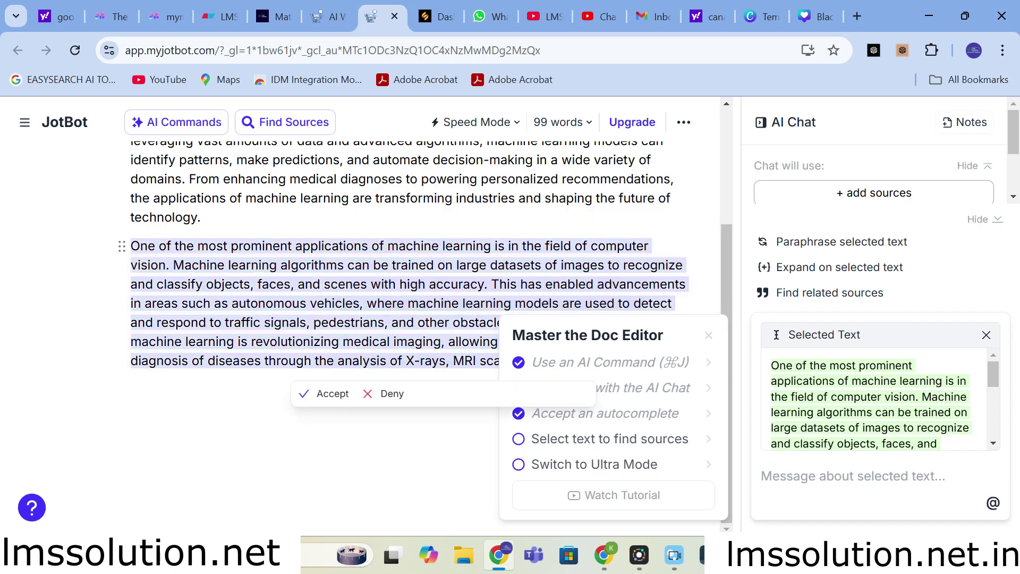
click(327, 396)
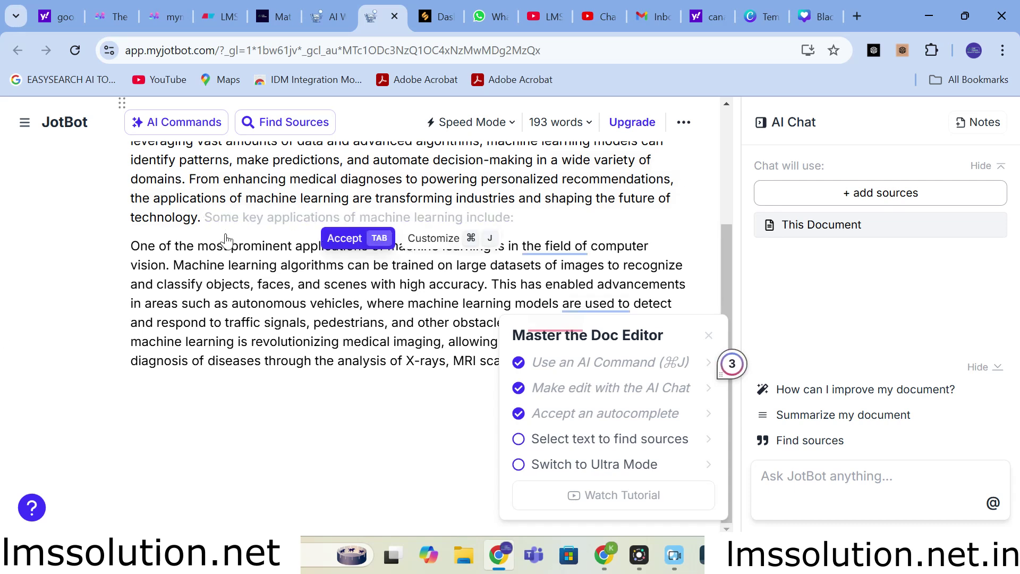
click(374, 243)
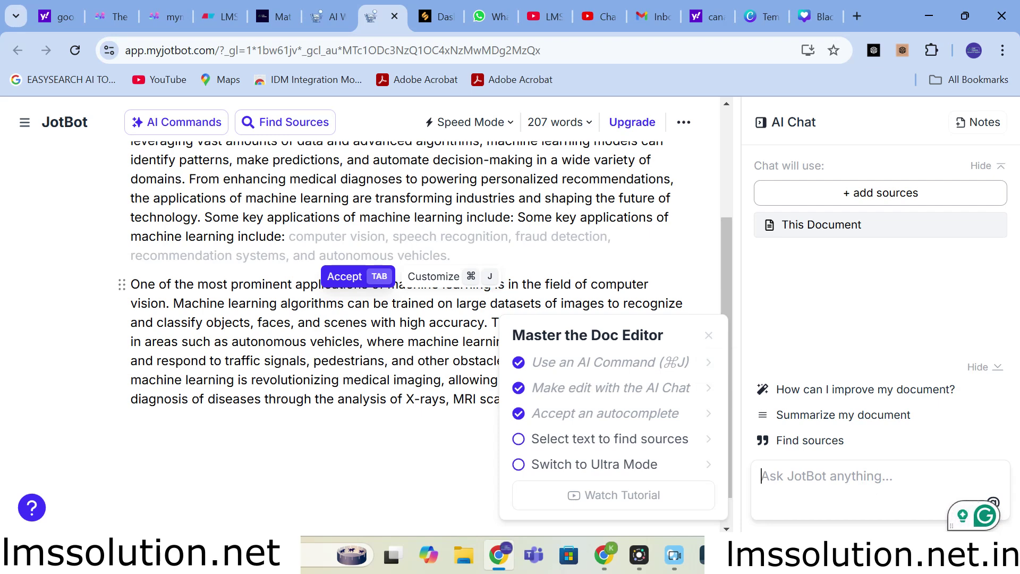
Ask the AI chat how the document can be improved and read through its three suggestions.
click(884, 390)
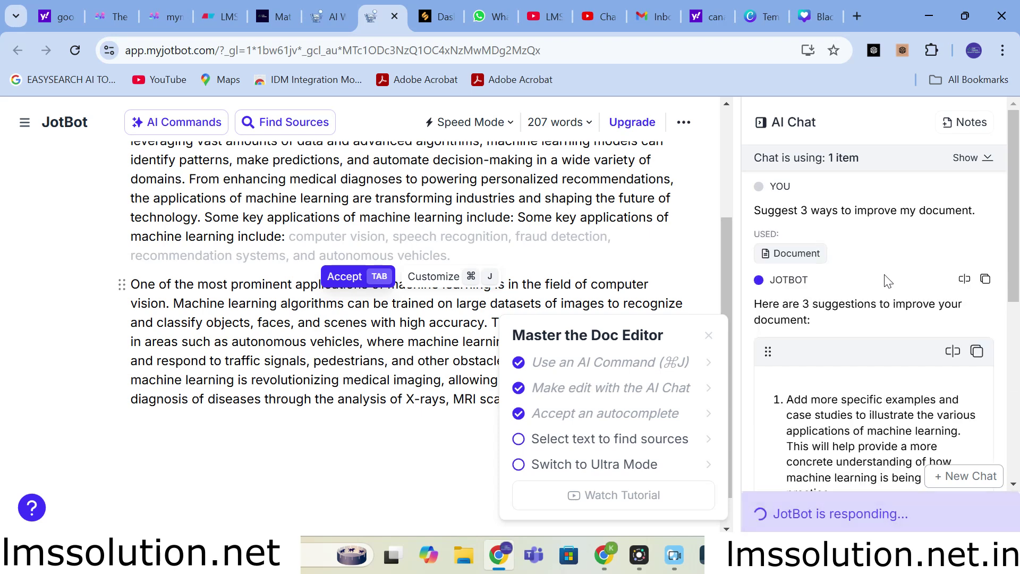
scroll(936, 344, up, 8)
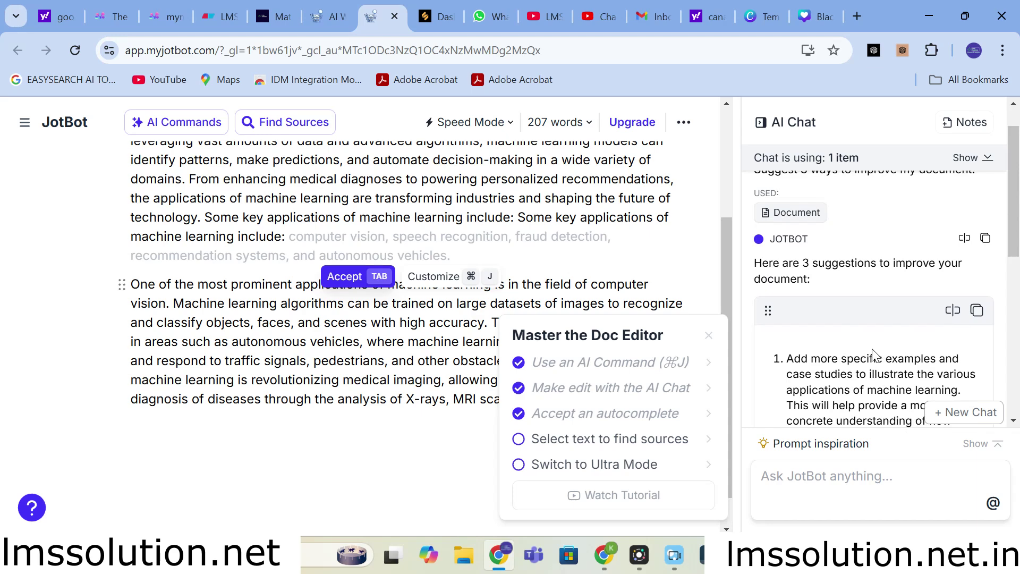
scroll(936, 344, down, 2)
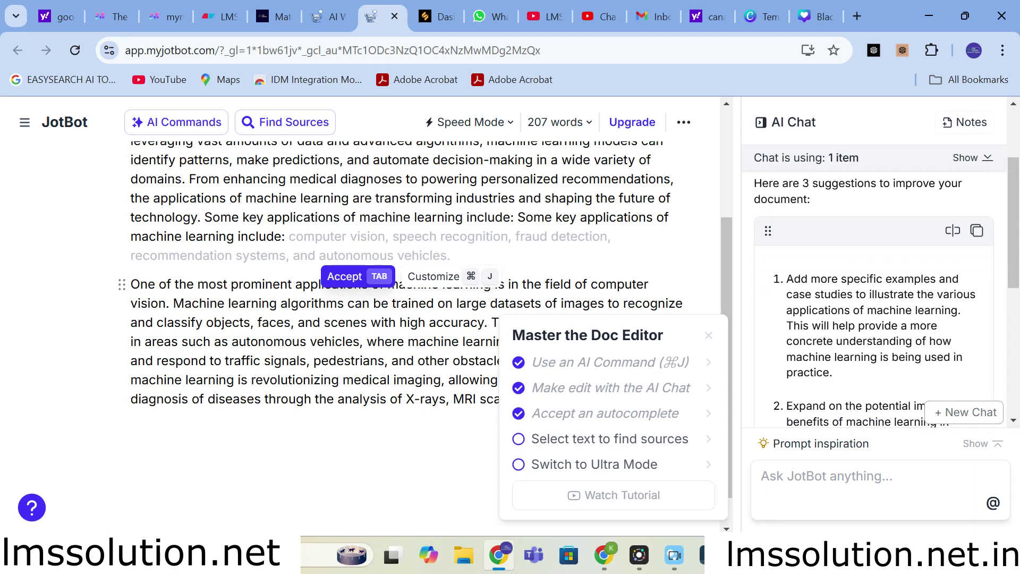
scroll(851, 260, down, 2)
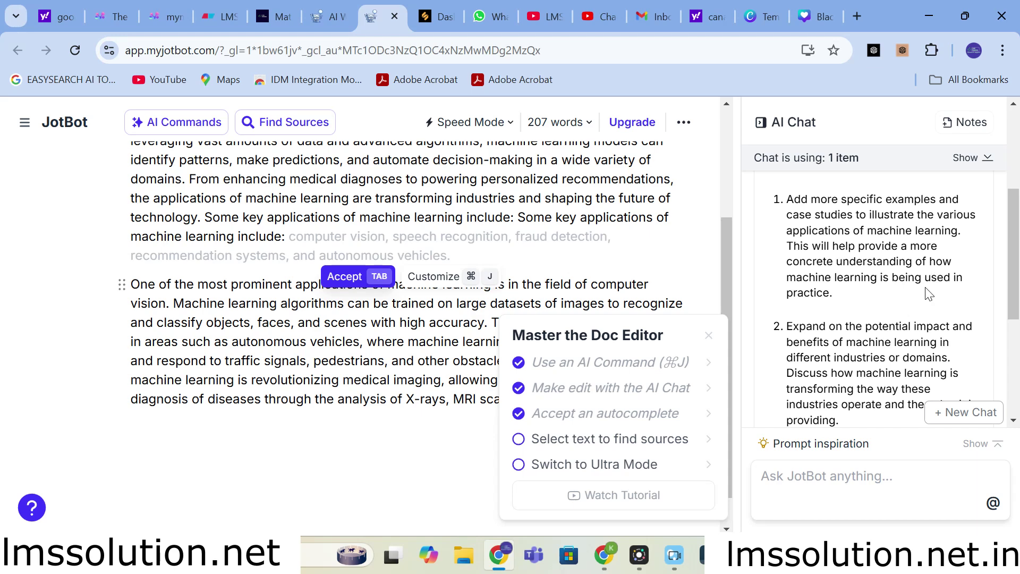
scroll(946, 291, down, 4)
scroll(882, 297, up, 2)
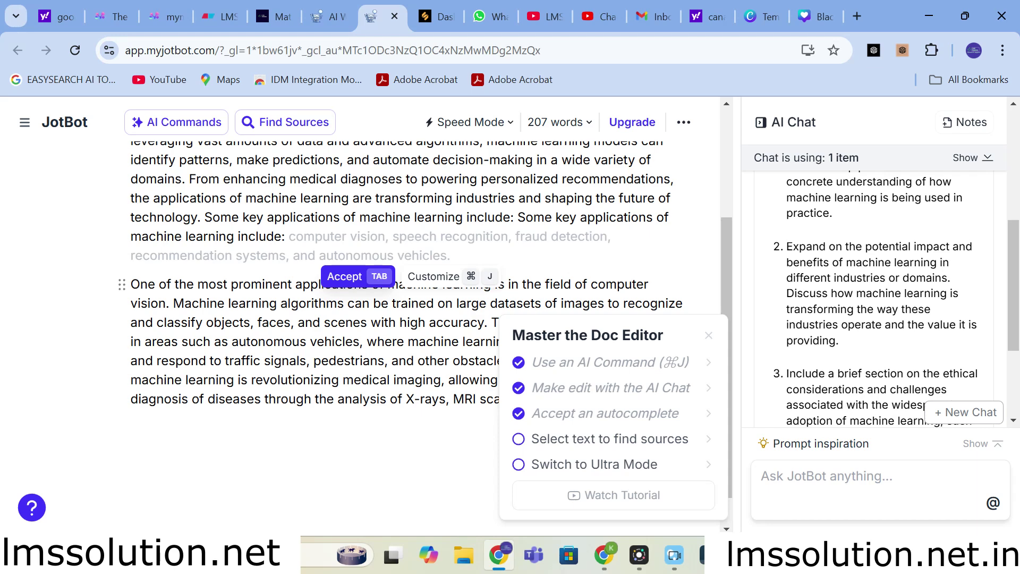
scroll(874, 297, down, 3)
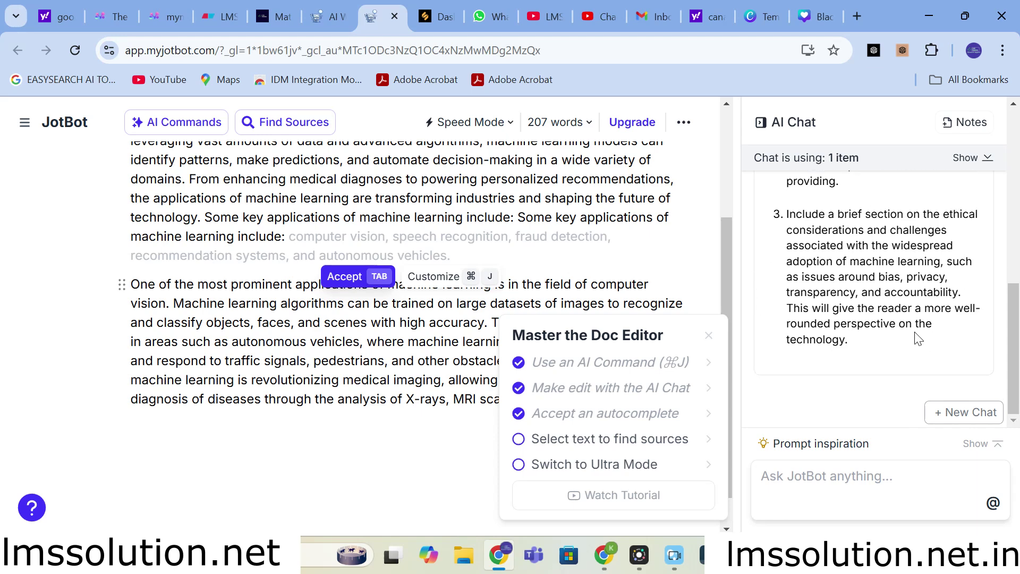
View the AI writing commands available in the document, such as sentence, paragraph, introduction, conclusion and sources.
click(813, 484)
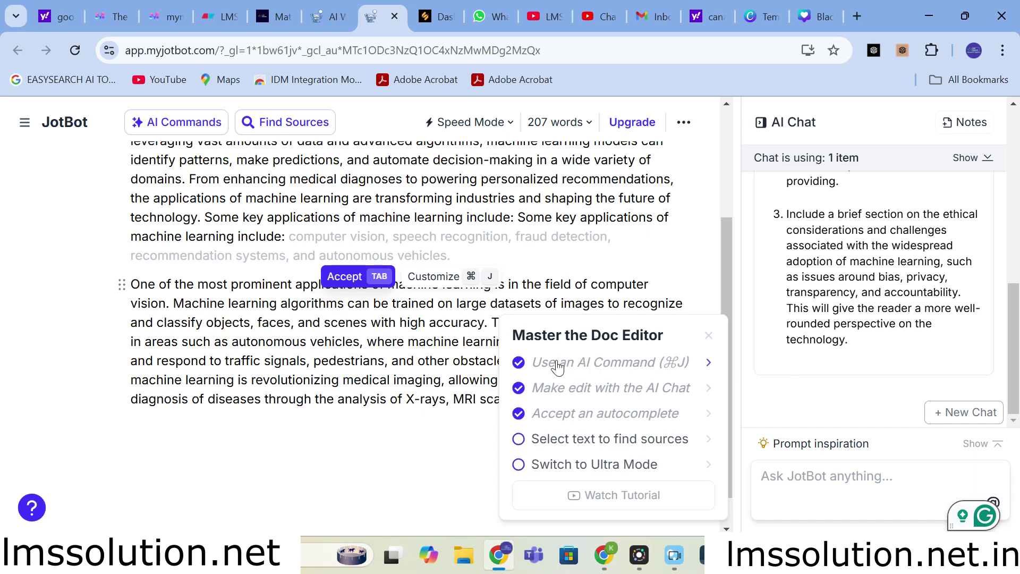
click(584, 394)
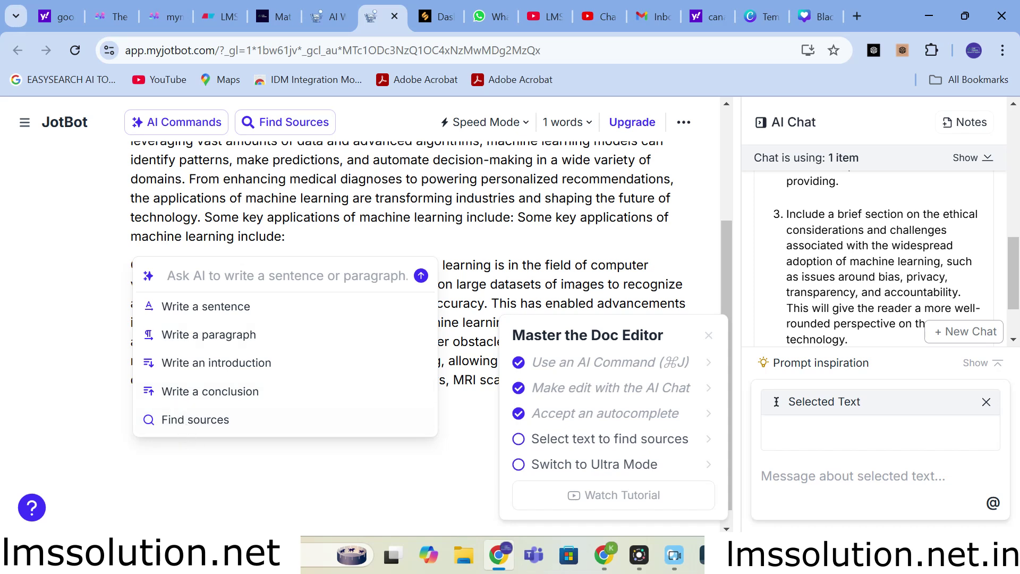
click(255, 485)
click(473, 445)
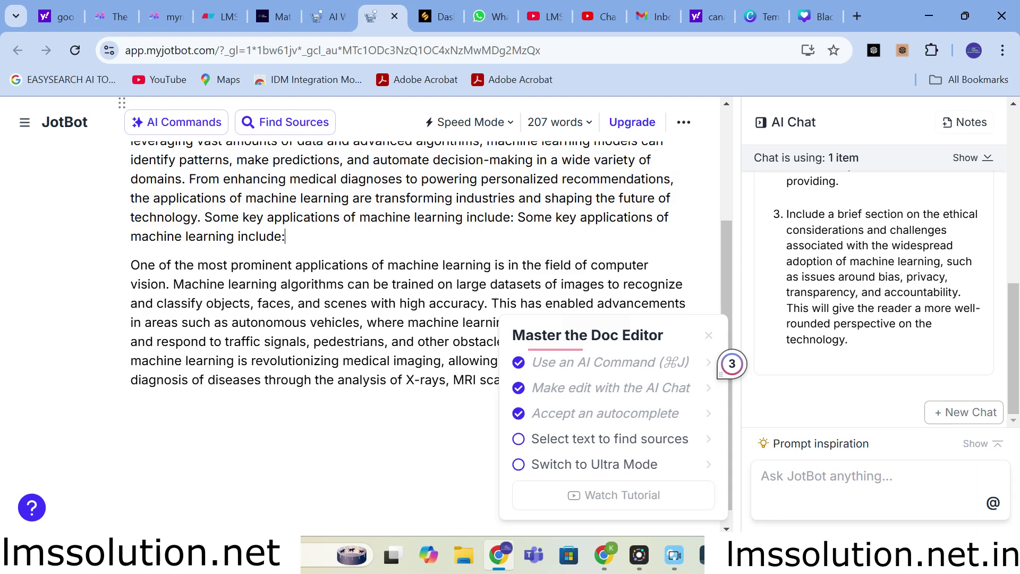
click(171, 127)
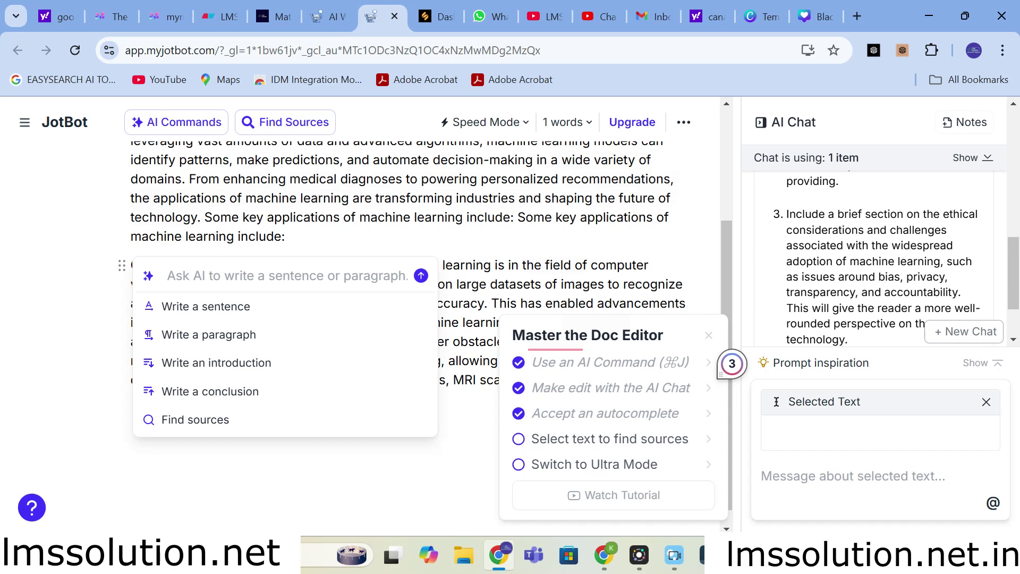
click(464, 447)
Open the upgrade pricing page and compare the Free and Unlimited plans with yearly billing.
click(639, 130)
scroll(398, 291, down, 3)
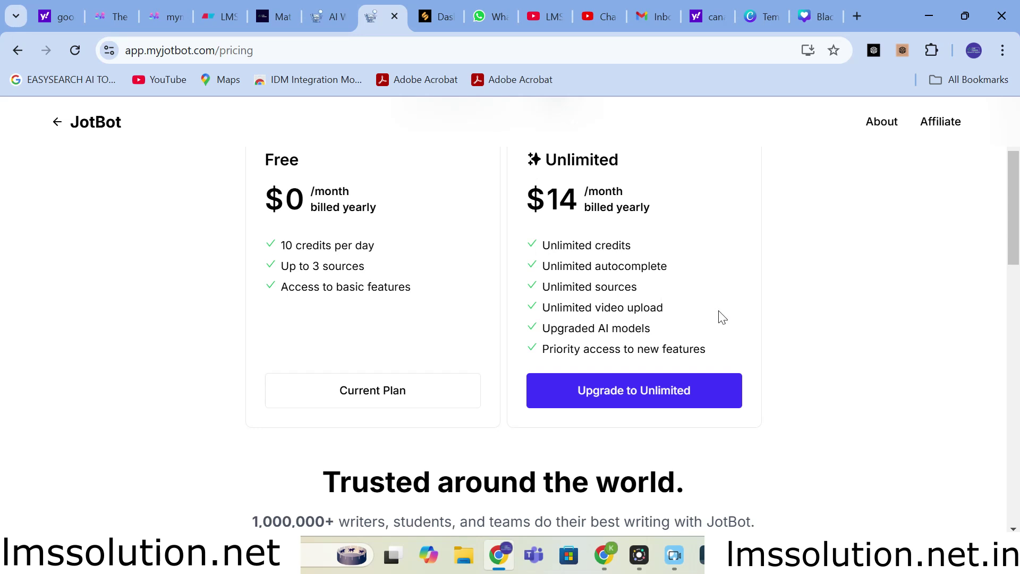
click(336, 8)
click(379, 6)
click(330, 10)
click(388, 2)
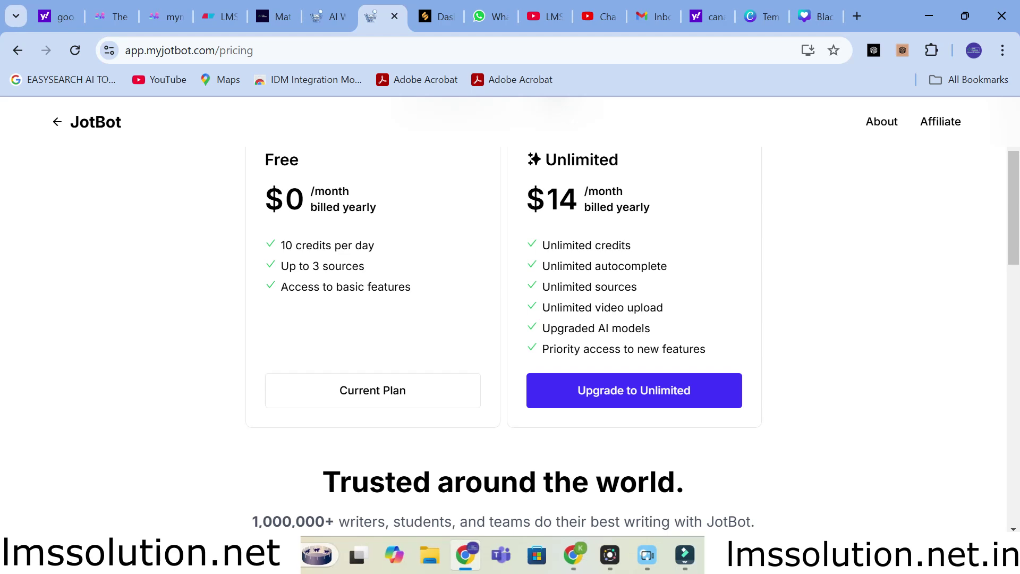
scroll(348, 271, up, 3)
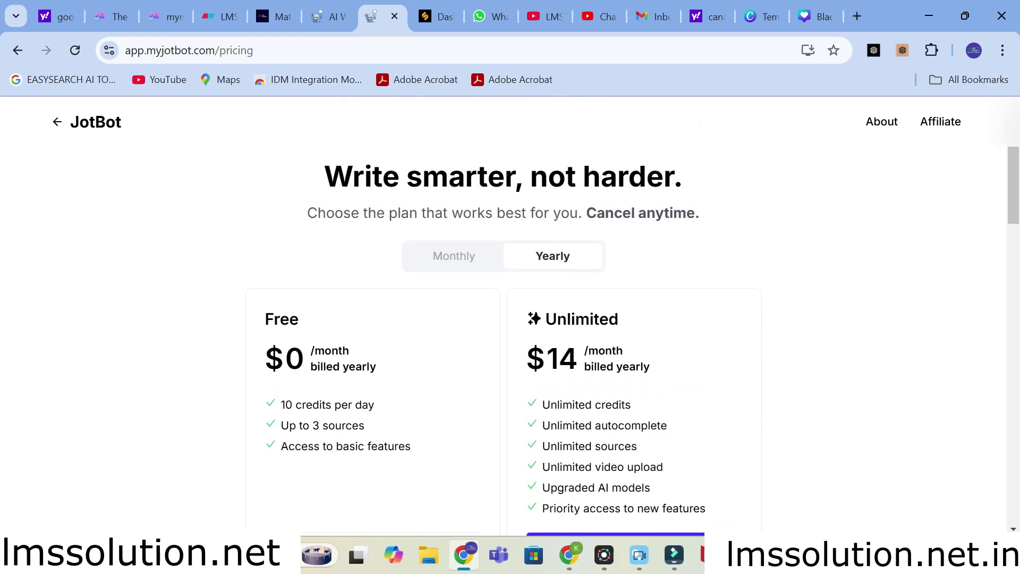